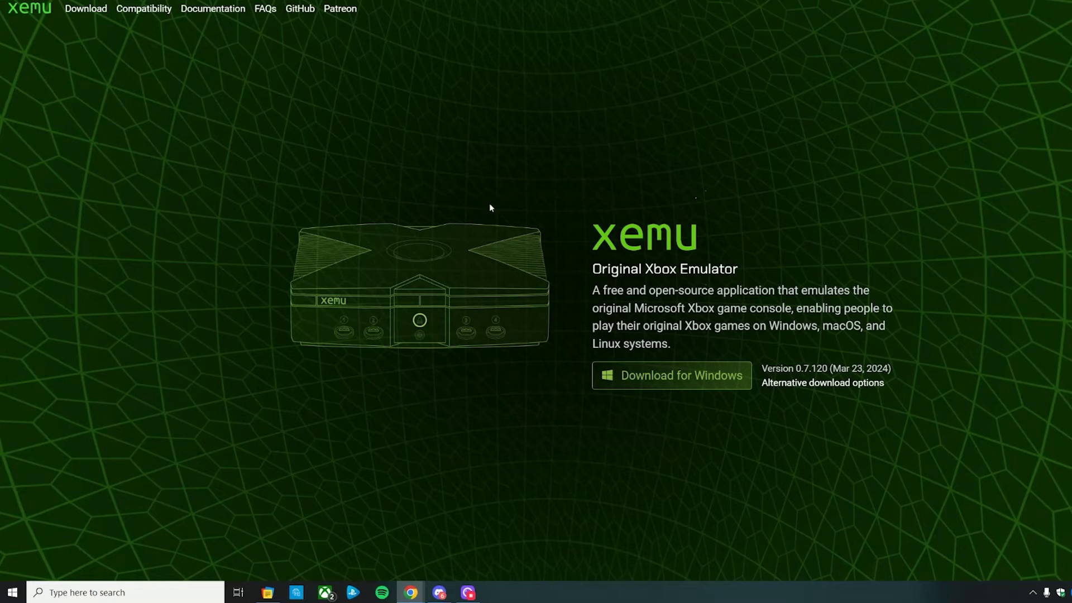
- Open the xemu compatibility page and examine the status ratings of the listed Xbox games
left_click(140, 10)
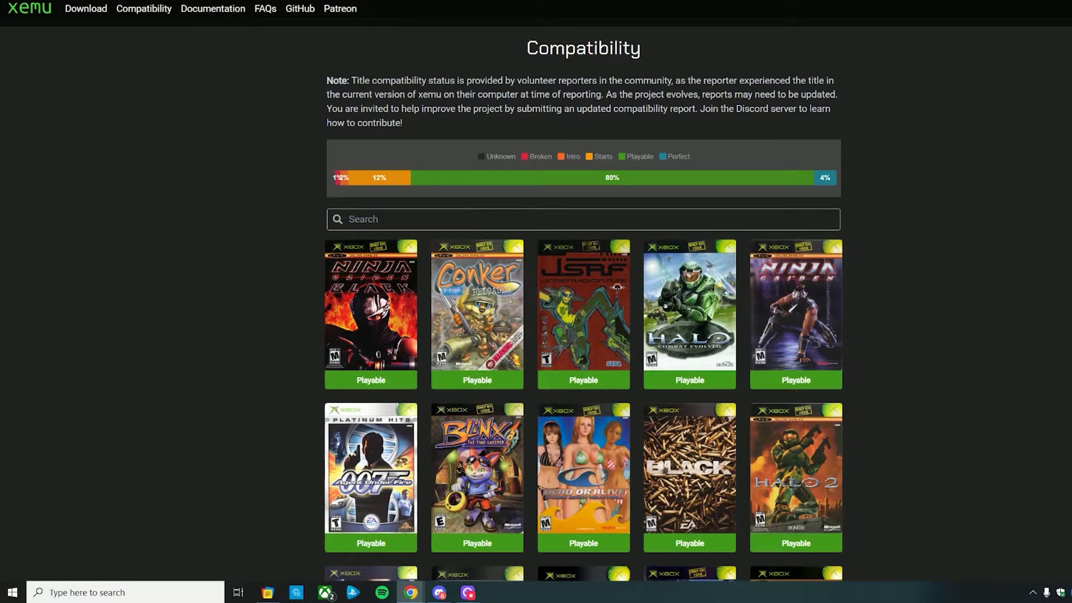
scroll(584, 335, "down", 3)
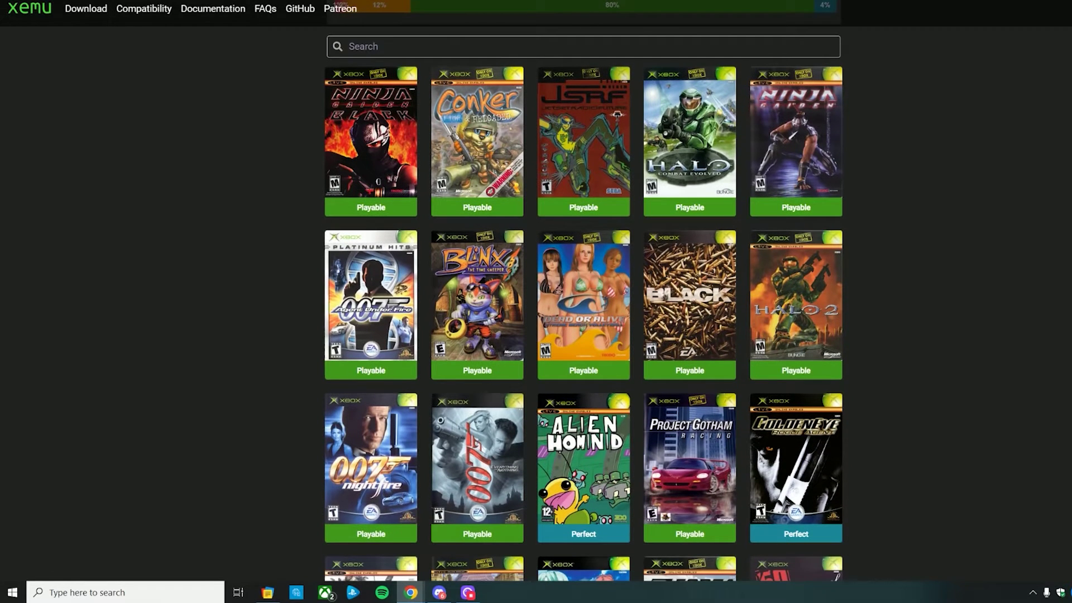
scroll(583, 335, "down", 3)
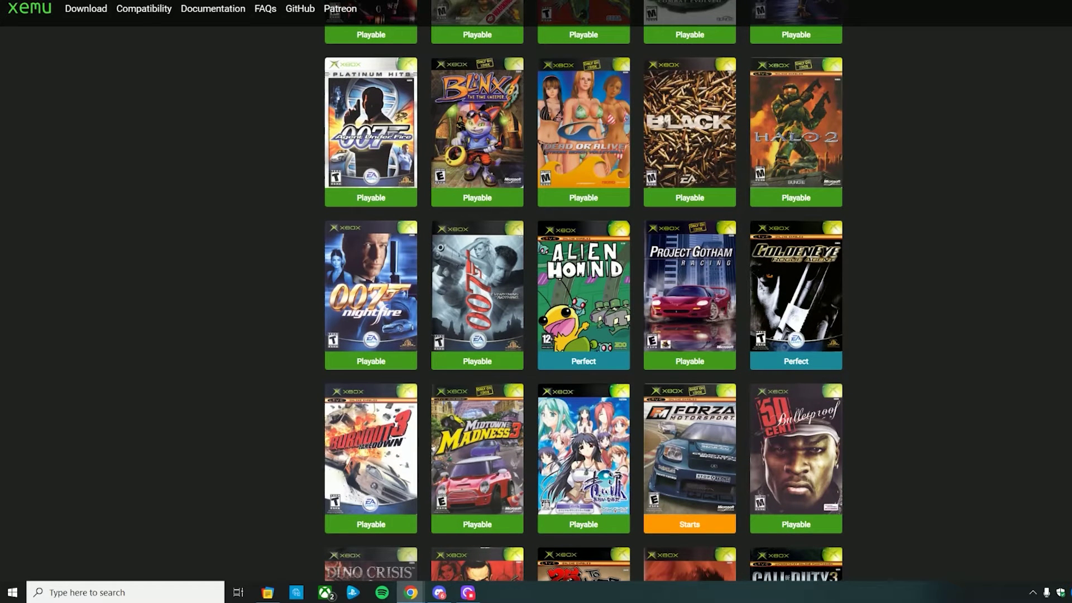
scroll(1022, 176, "down", 5)
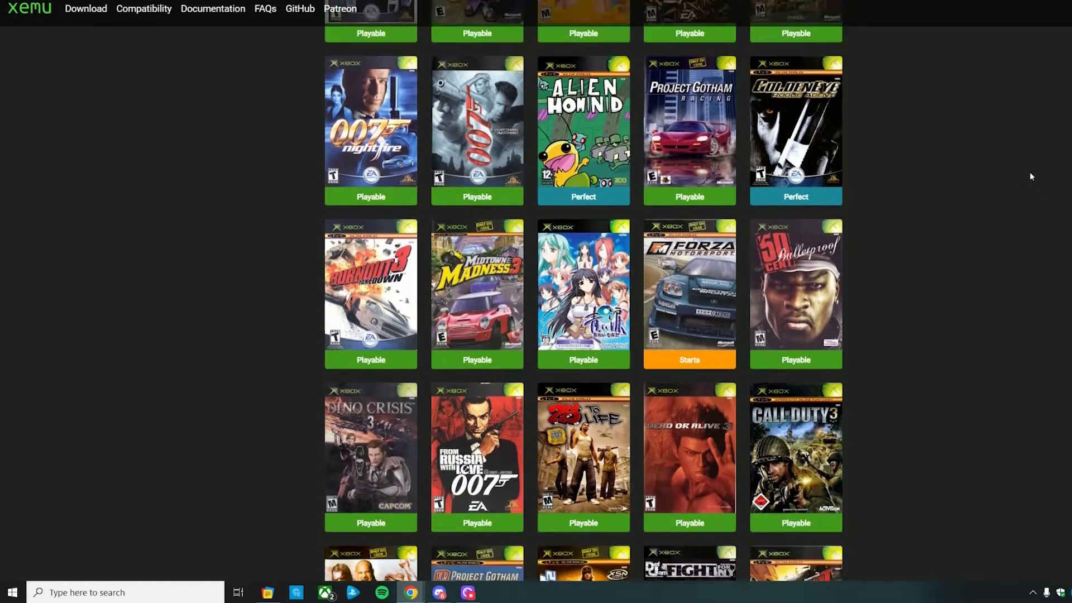
scroll(1030, 177, "down", 4)
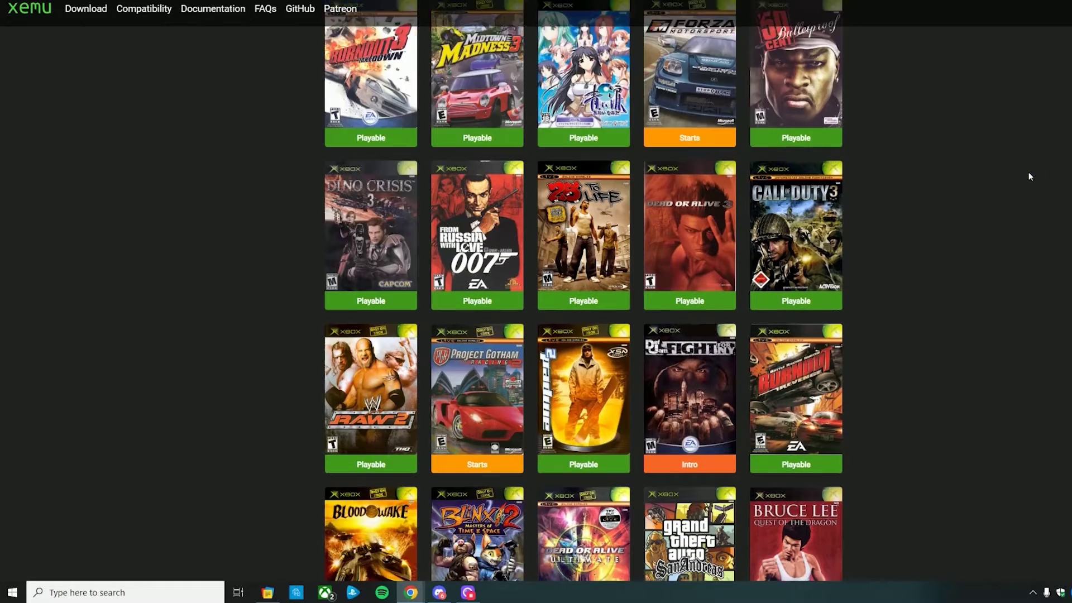
scroll(1030, 176, "down", 3)
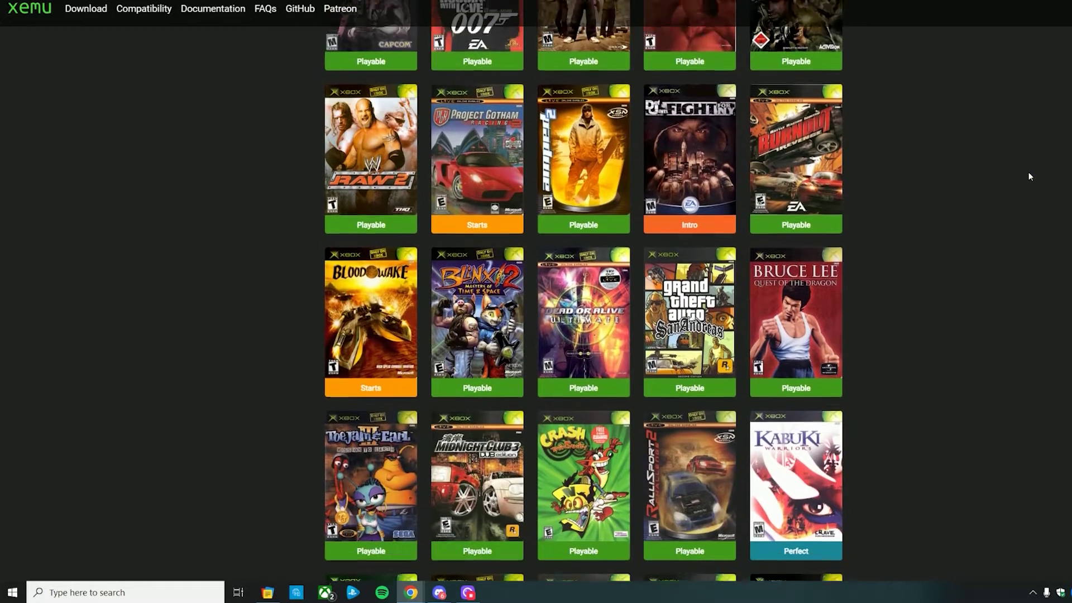
scroll(1030, 177, "down", 10)
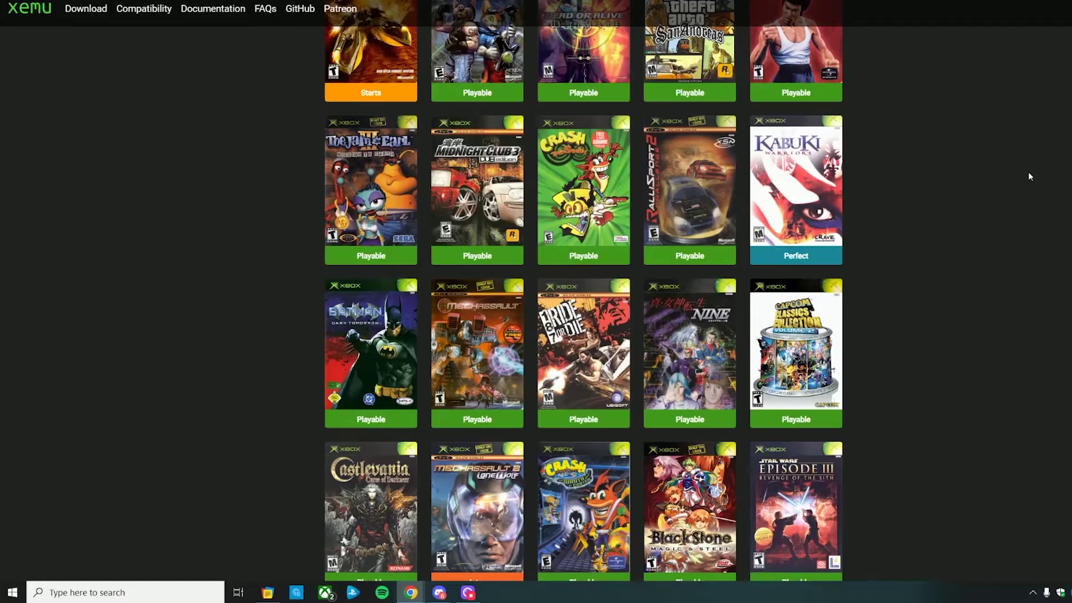
scroll(1030, 177, "down", 10)
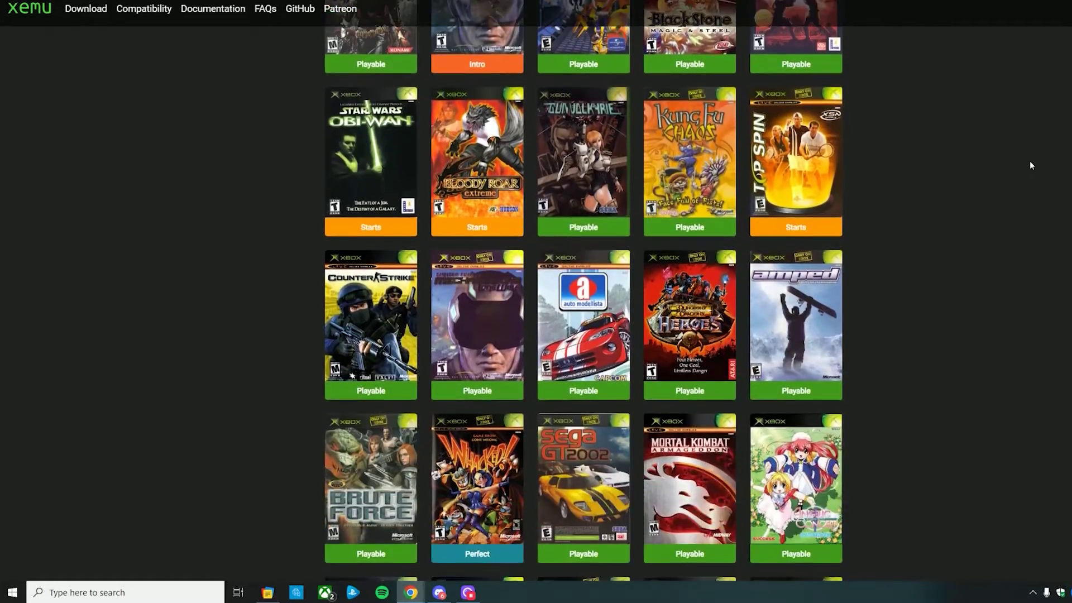
scroll(1018, 189, "up", 20)
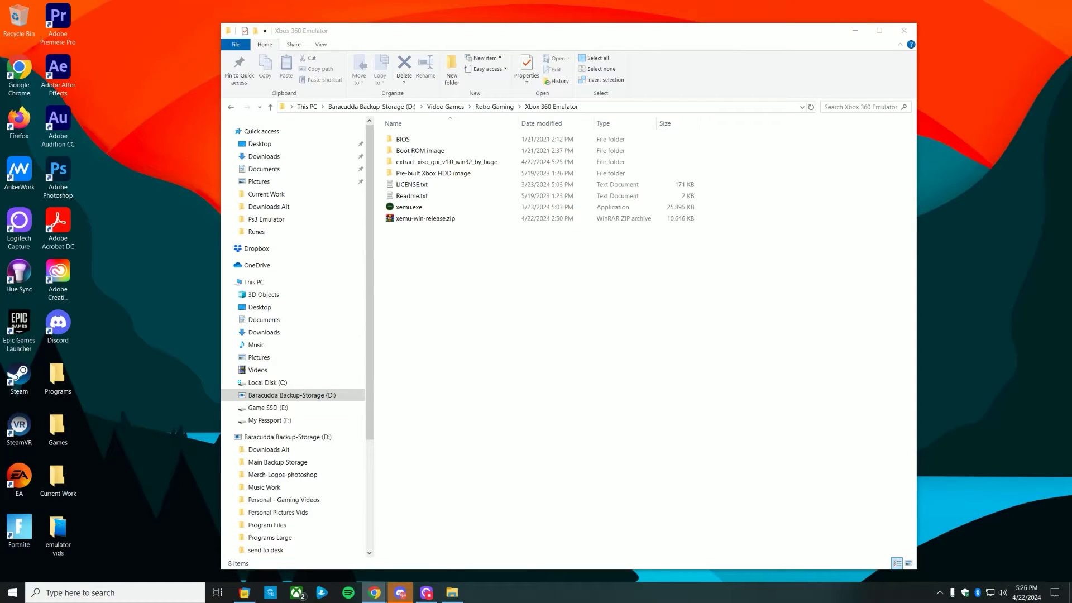
- Launch xemu.exe from the Xbox 360 Emulator folder, reposition its window and open the machine settings
double_click(452, 206)
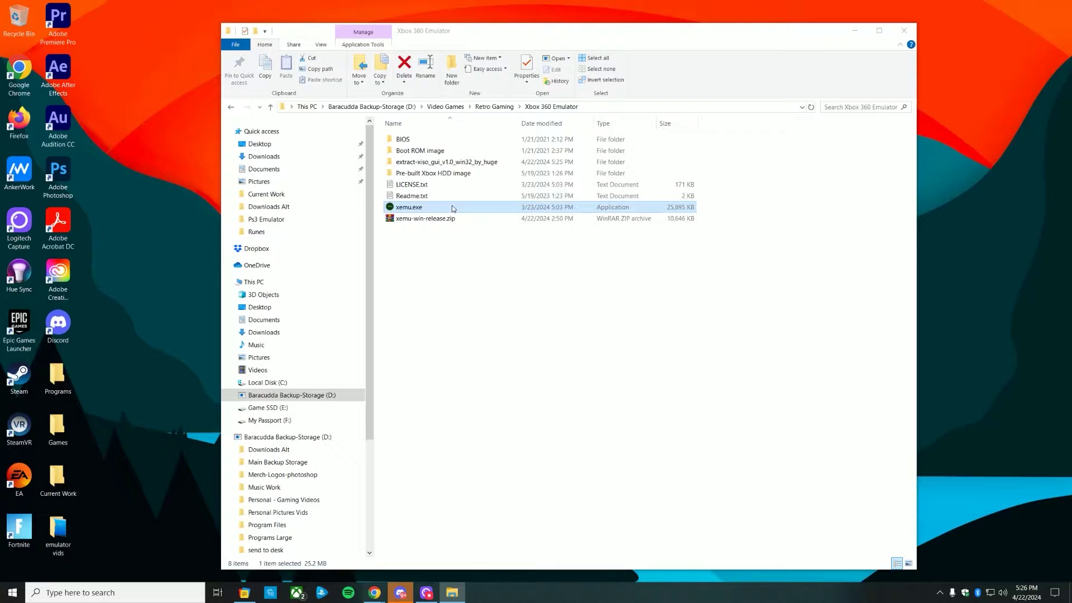
left_click(1063, 461)
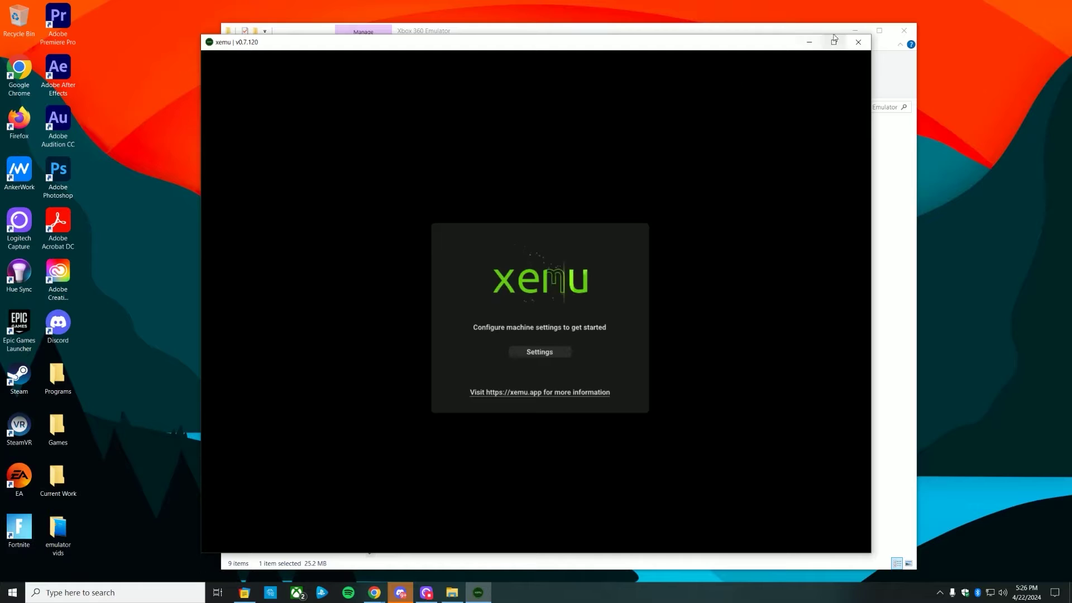
left_click(846, 33)
left_click_drag(602, 40, 627, 44)
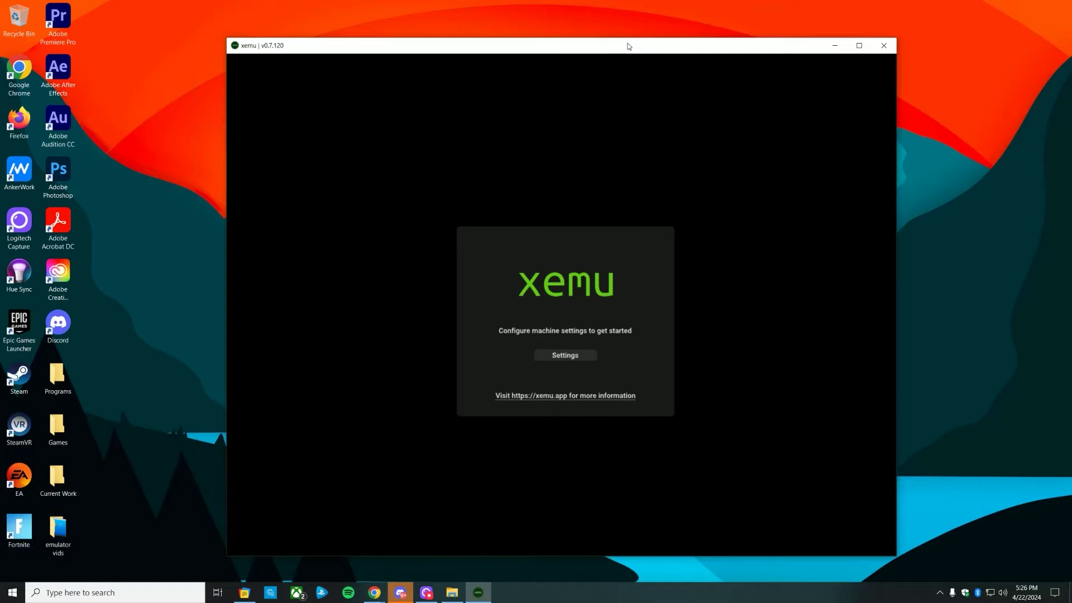
left_click(566, 356)
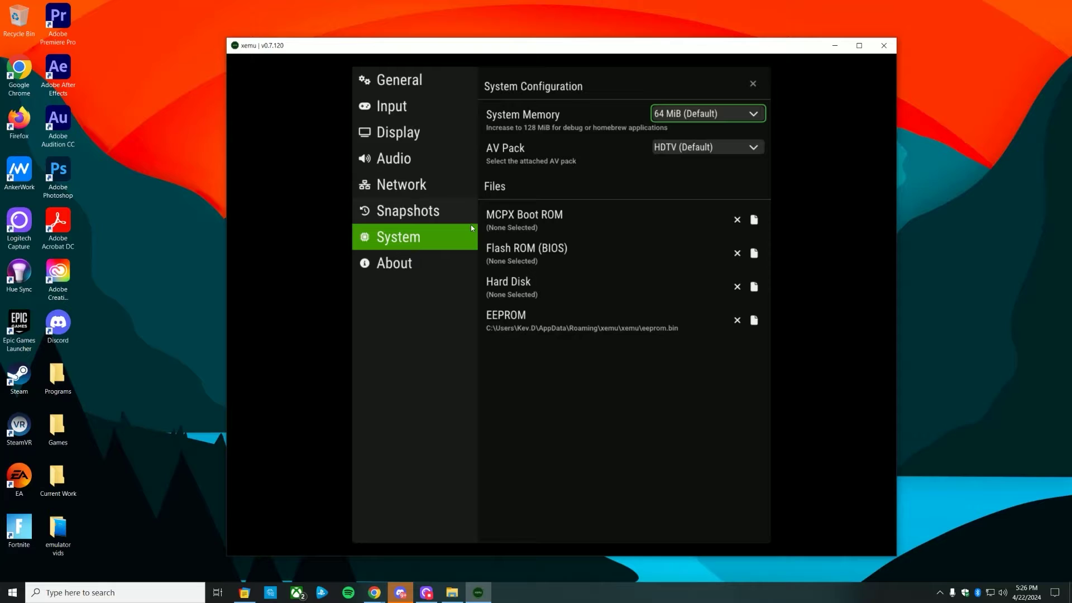
- Assign mcpx_1.0.bin from the Boot ROM image folder as the MCPX Boot ROM
left_click(706, 218)
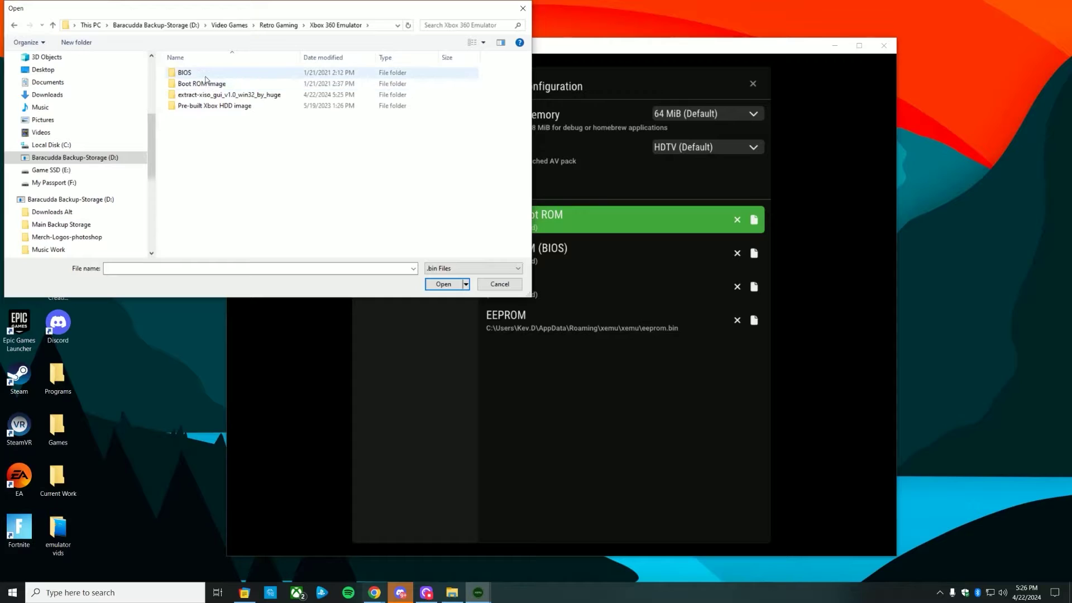
double_click(205, 74)
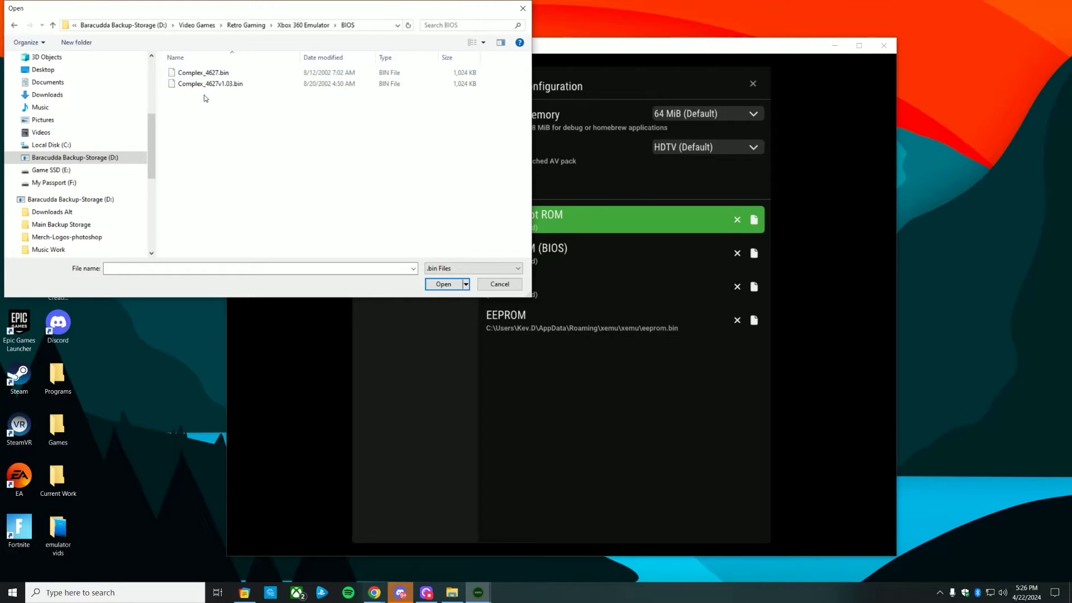
key("alt+Up")
double_click(214, 83)
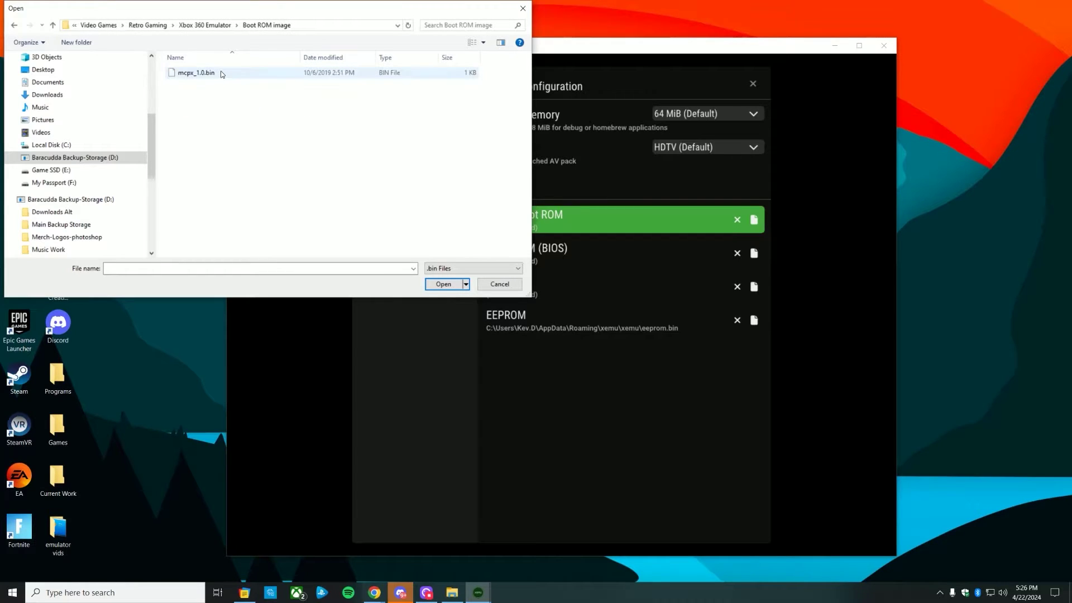
double_click(196, 72)
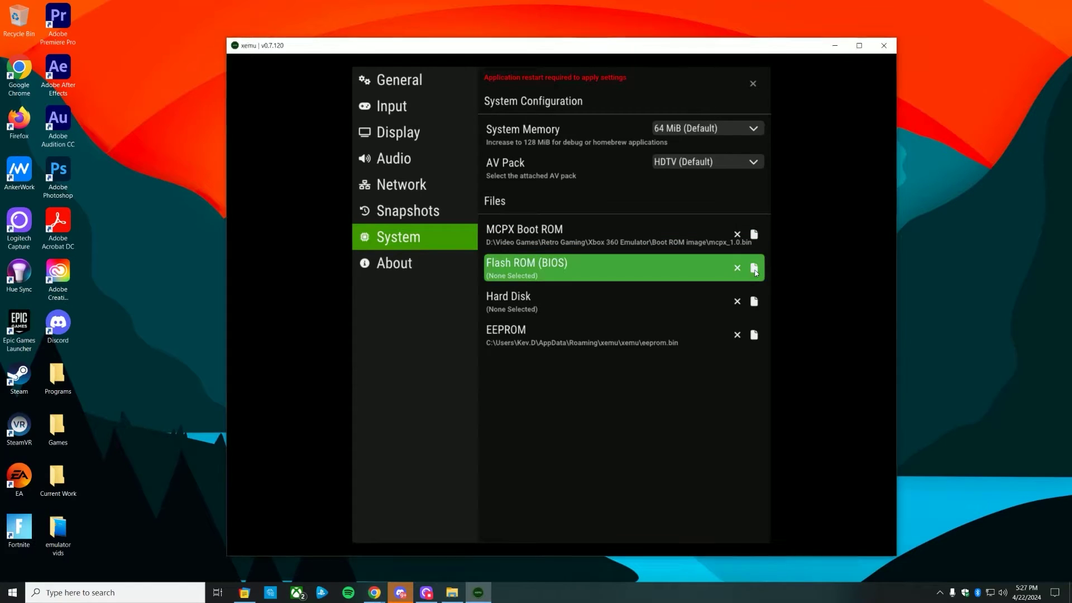
- Assign Complex_4627v1.03.bin from the BIOS folder as the Flash ROM (BIOS)
left_click(754, 268)
left_click(208, 27)
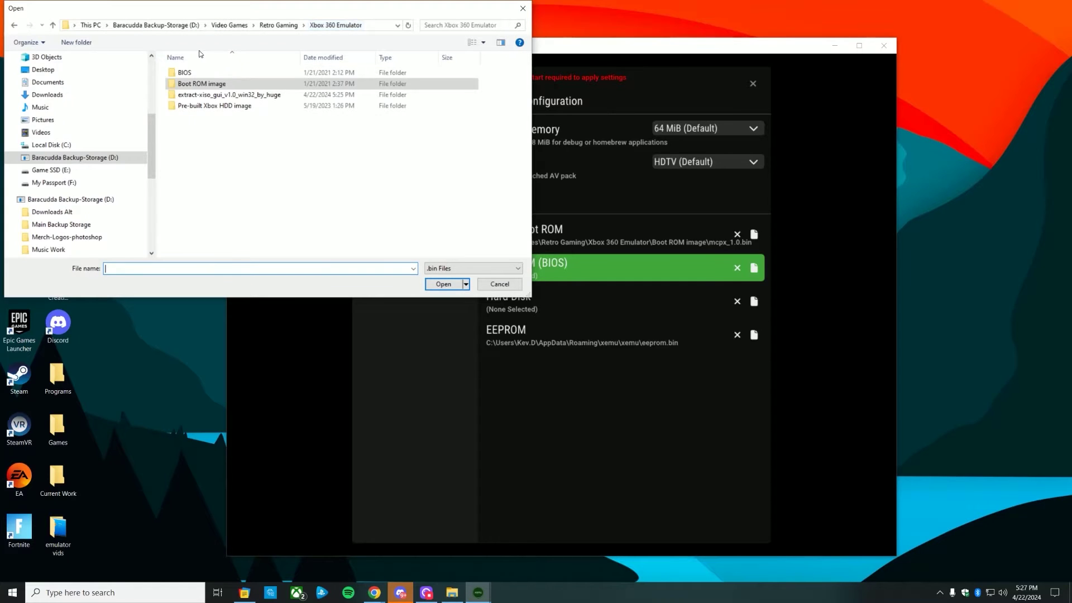
double_click(207, 79)
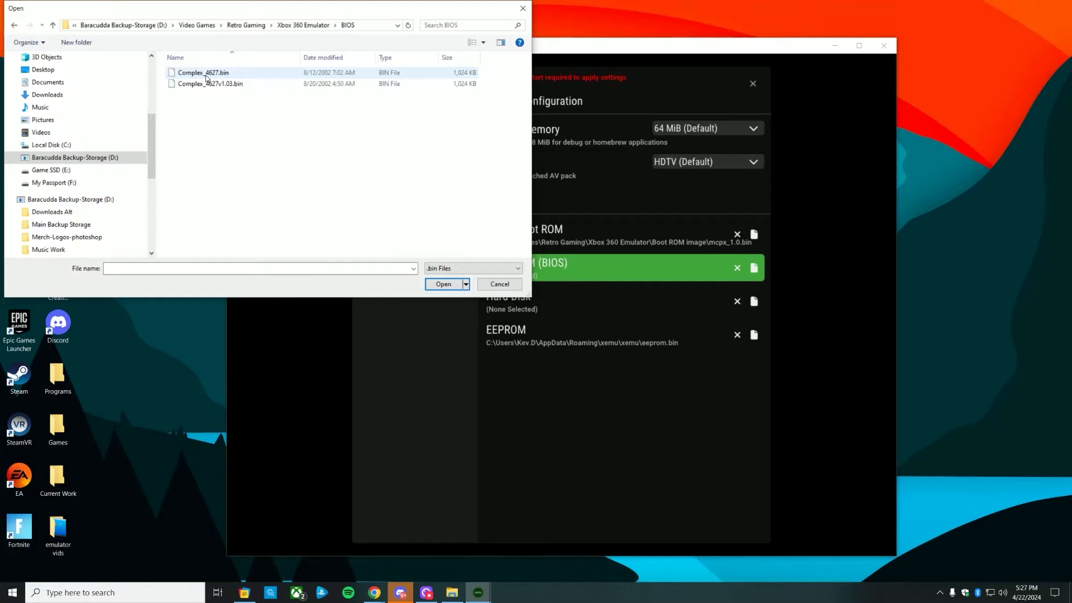
double_click(223, 85)
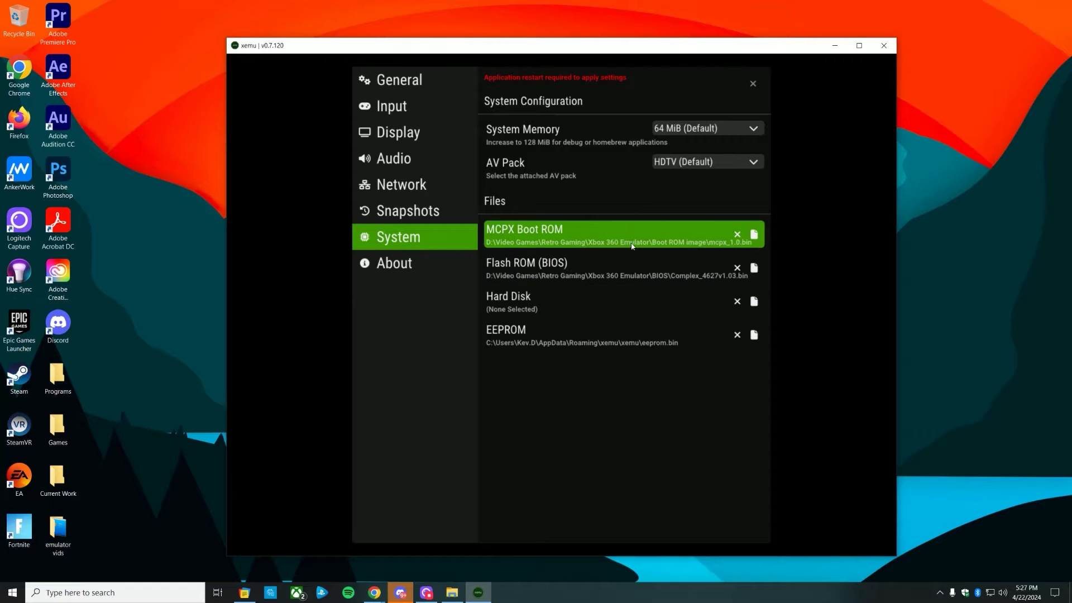
- Assign xbox_hdd.qcow2 from the Pre-built Xbox HDD image folder as the hard disk
left_click(754, 302)
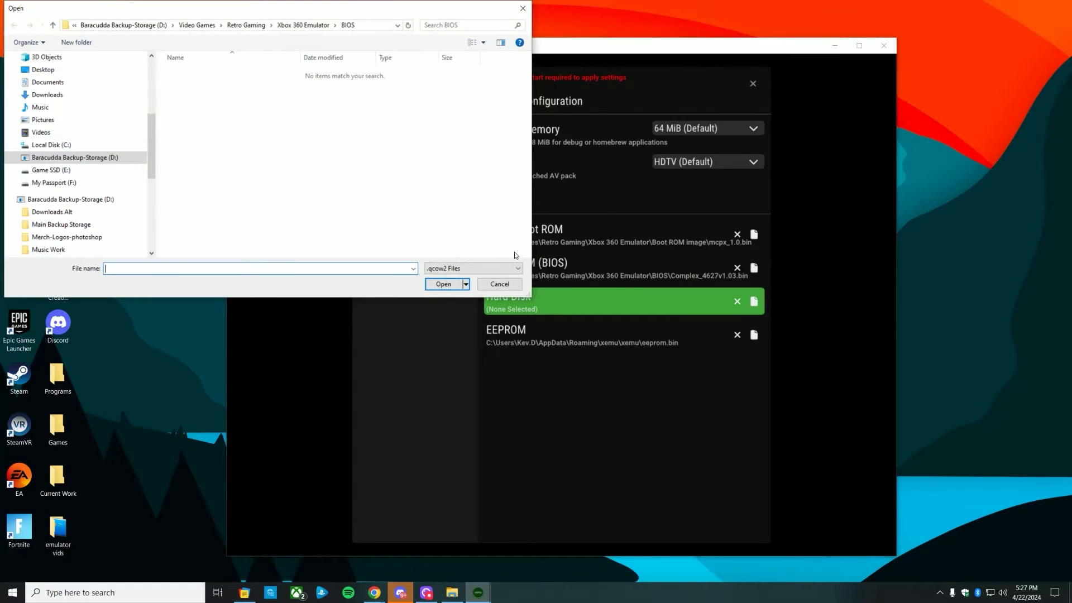
left_click(301, 26)
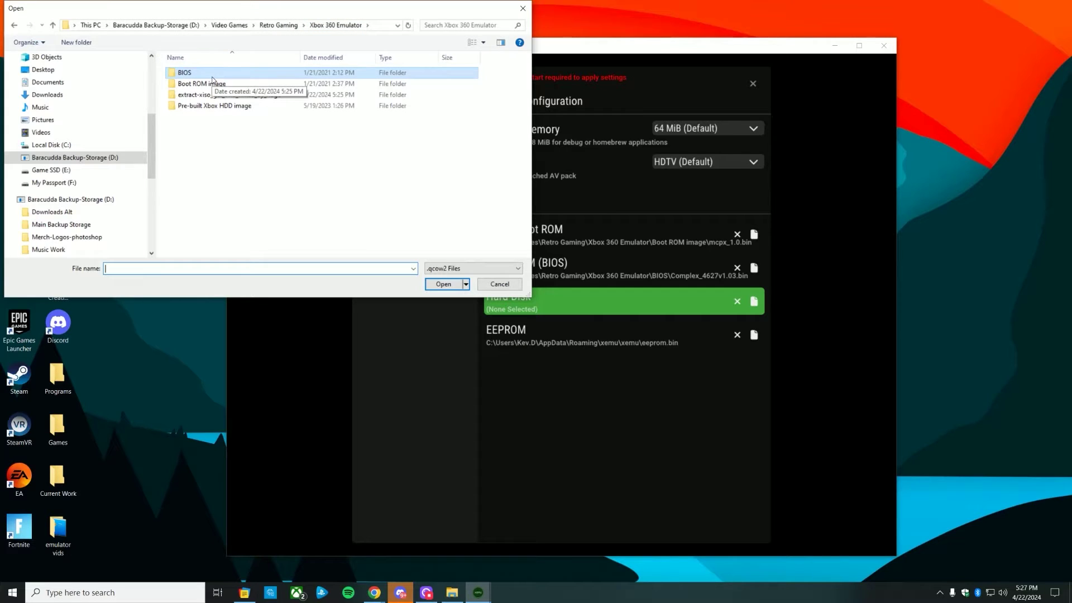
double_click(251, 107)
left_click(217, 74)
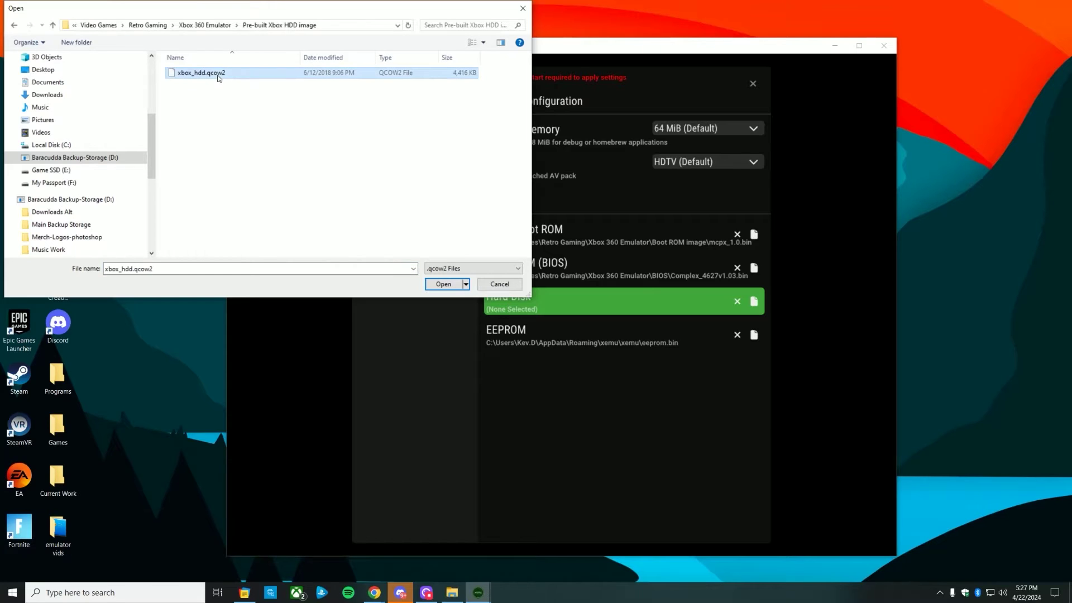
double_click(242, 72)
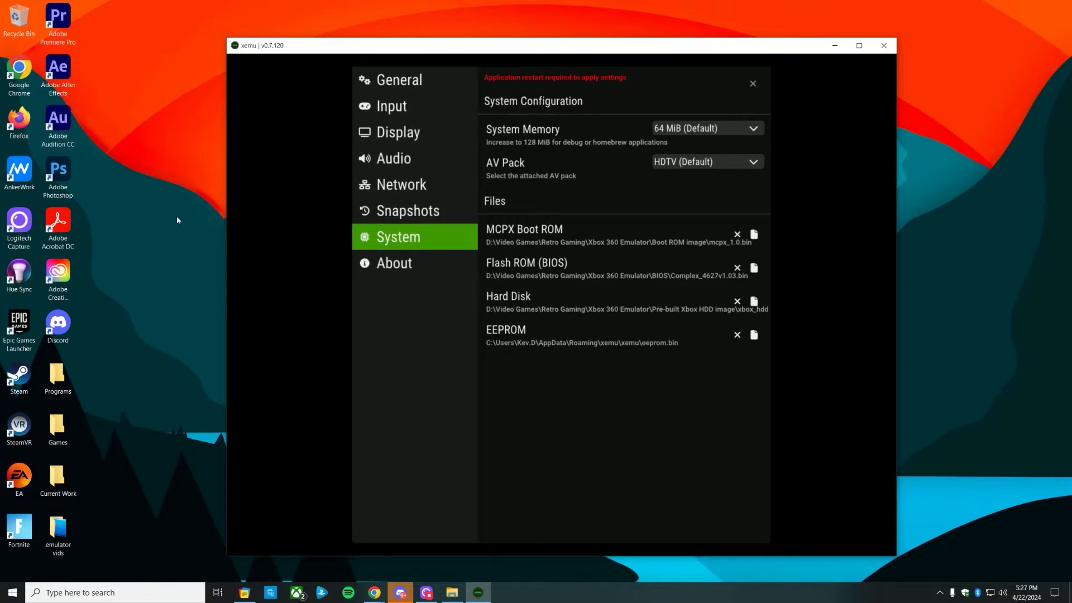
- In the display settings, set the internal resolution scale to 2x and the window size to 2560x1440
left_click(389, 134)
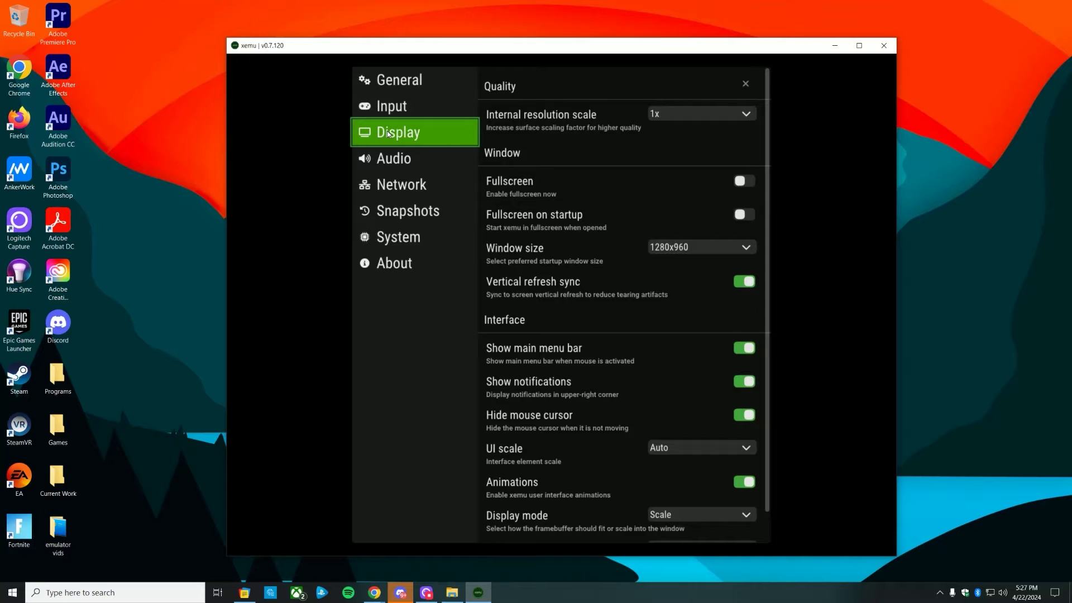
left_click(667, 113)
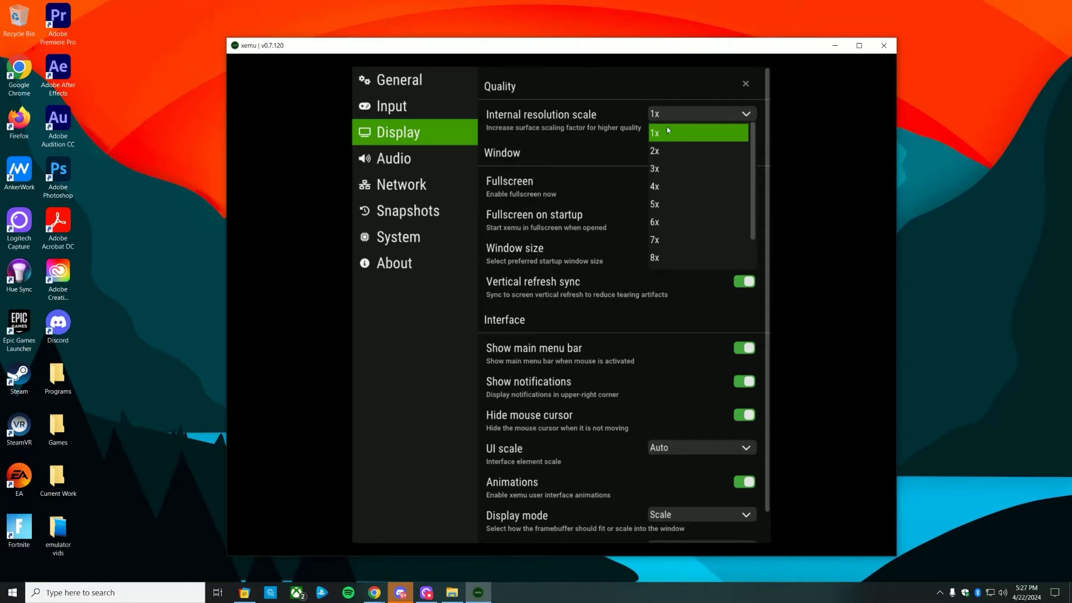
scroll(681, 210, "down", 1)
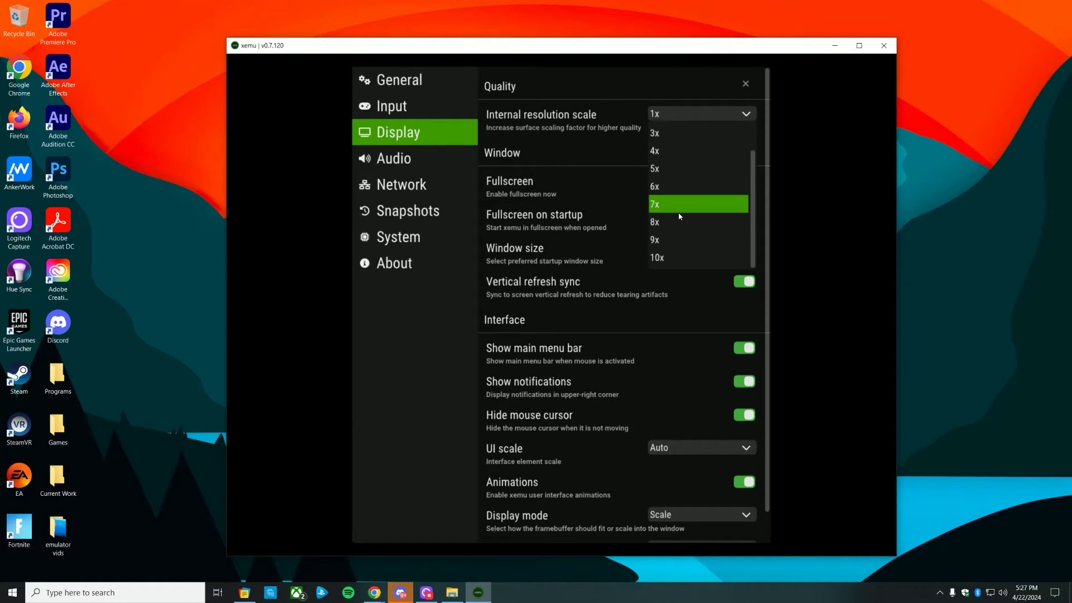
scroll(678, 212, "up", 1)
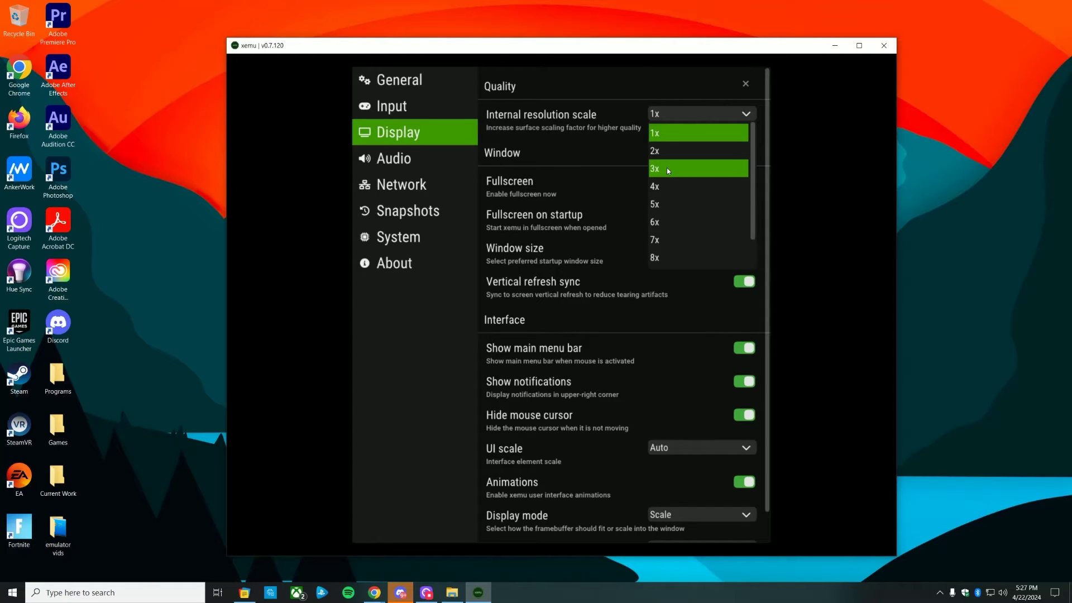
left_click(664, 151)
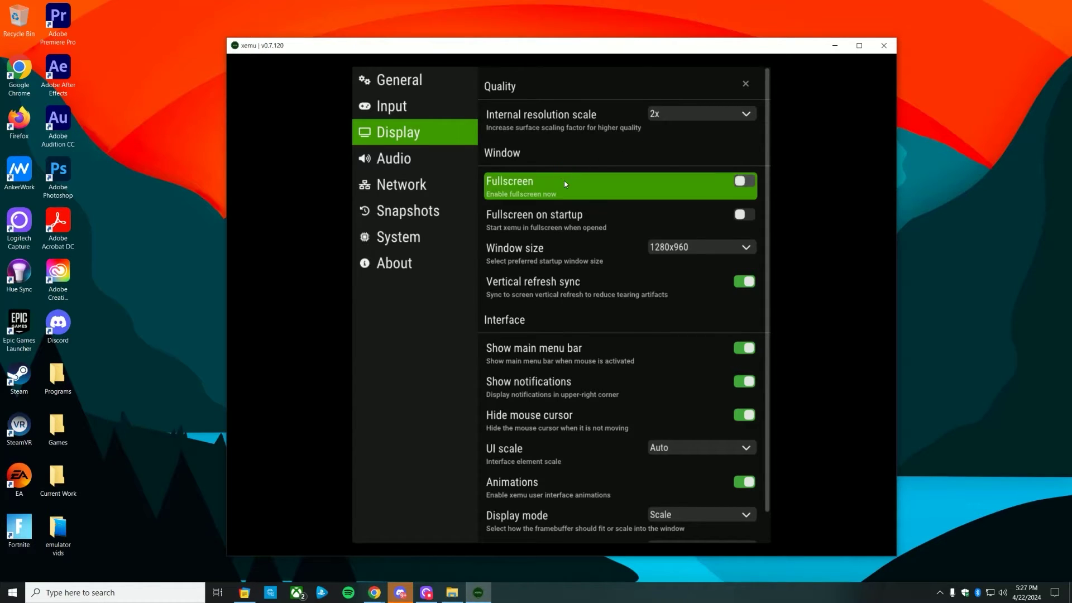
left_click(697, 246)
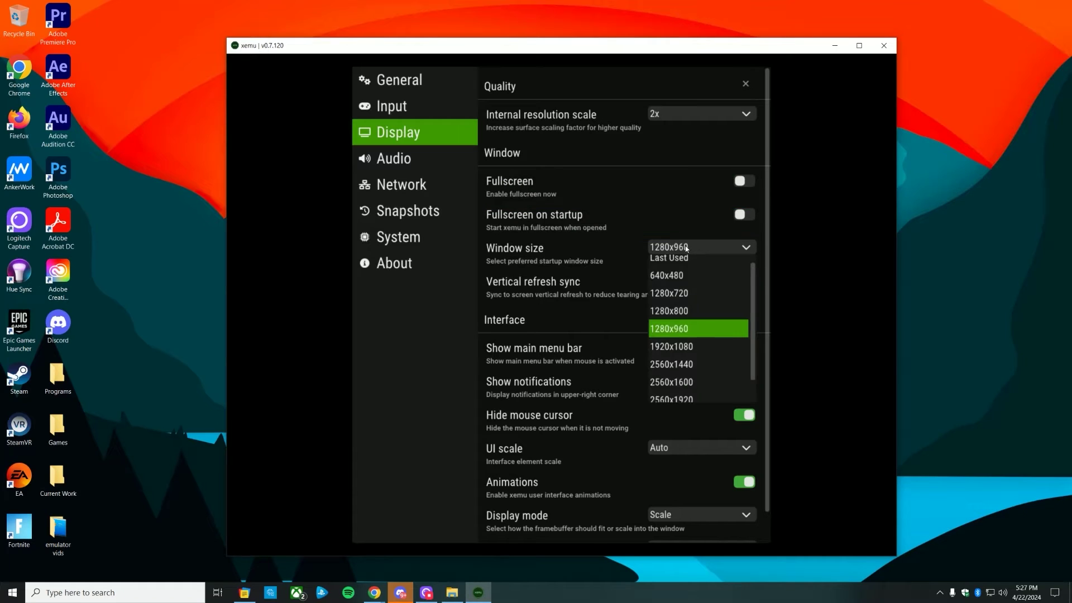
left_click(678, 364)
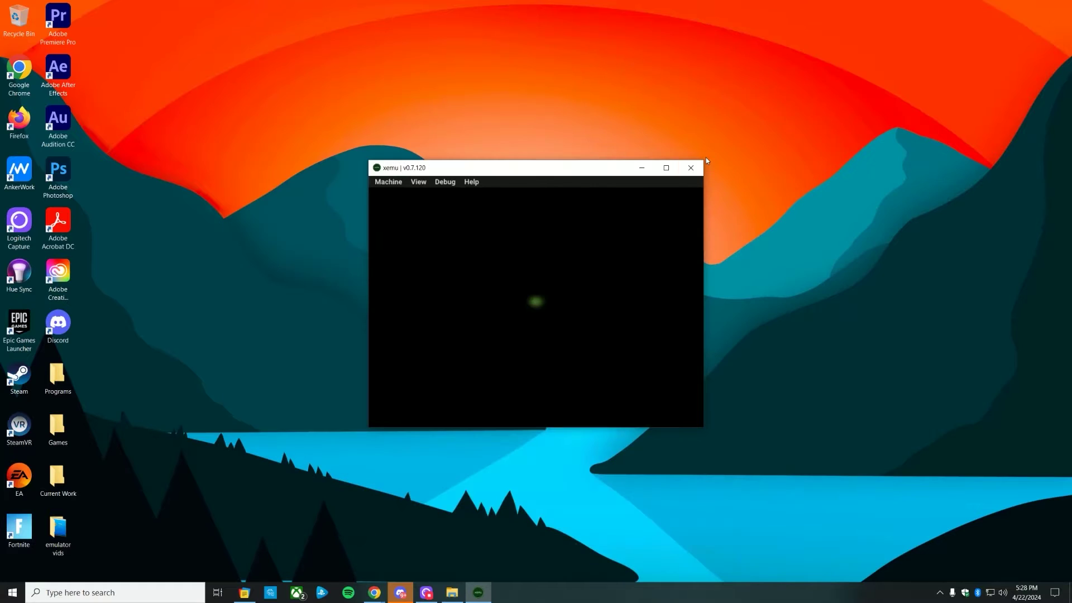
- Enlarge the restarted xemu window and reposition it near the middle of the desktop
left_click_drag(703, 429, 920, 539)
left_click_drag(714, 170, 652, 70)
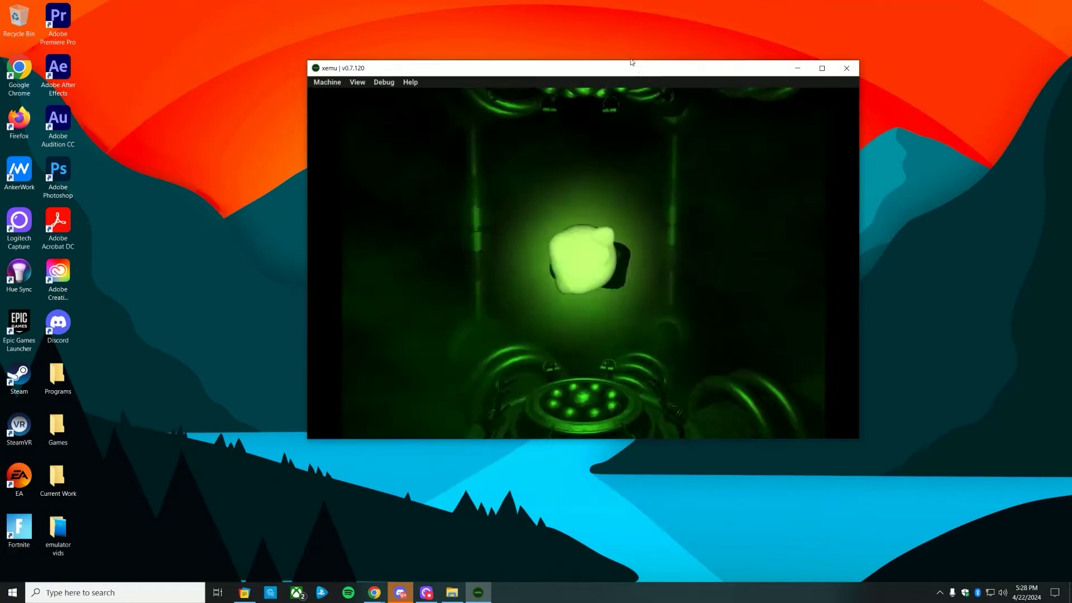
left_click_drag(308, 439, 165, 498)
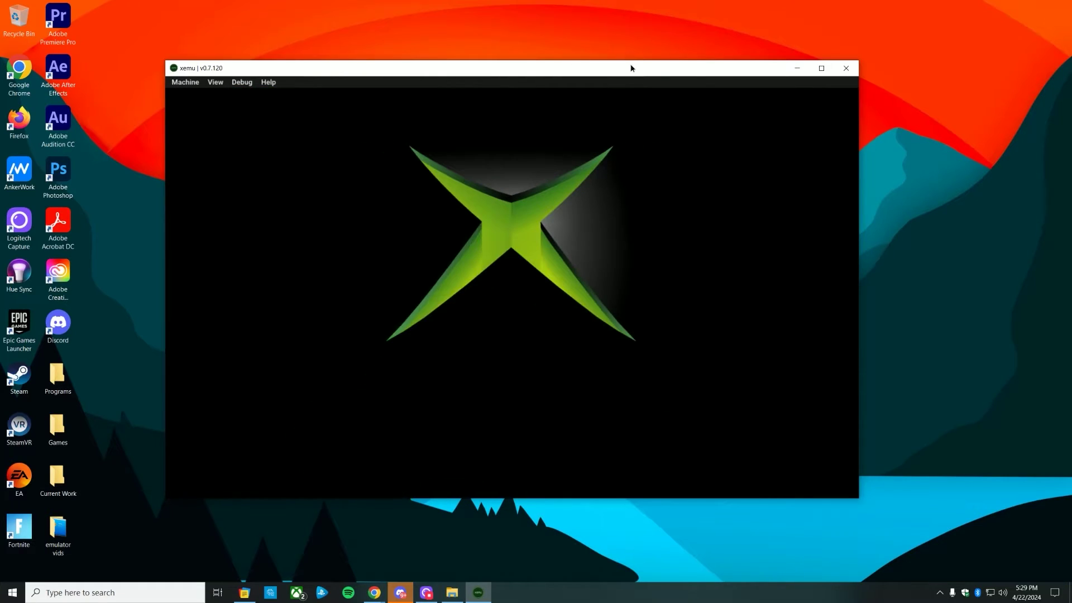
left_click_drag(631, 68, 677, 67)
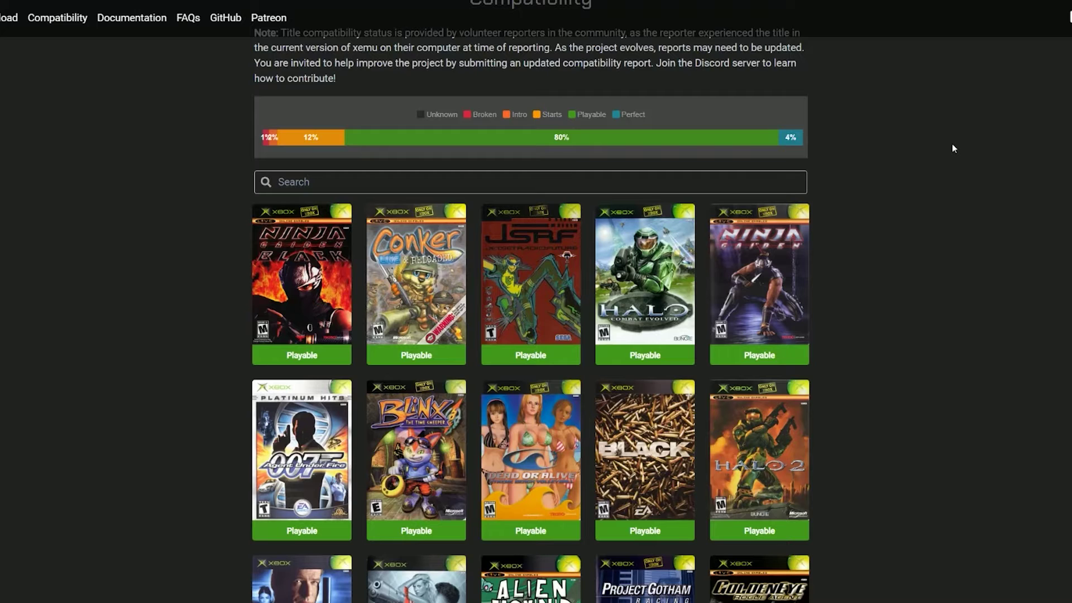
- Examine the compatibility ratings of the Xbox games listed on the xemu compatibility page
scroll(828, 100, "down", 10)
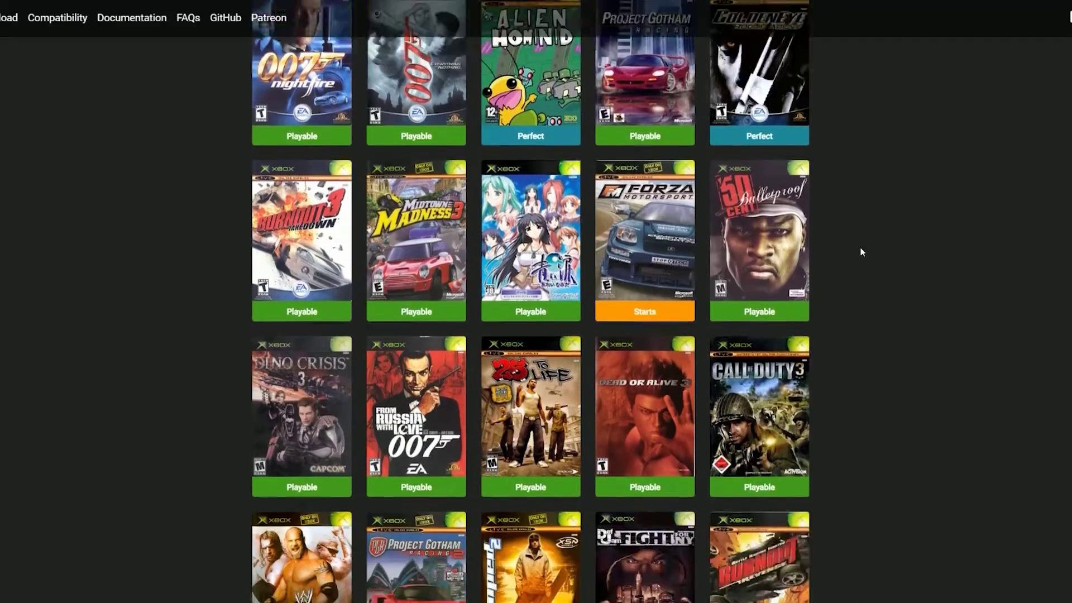
scroll(956, 255, "down", 10)
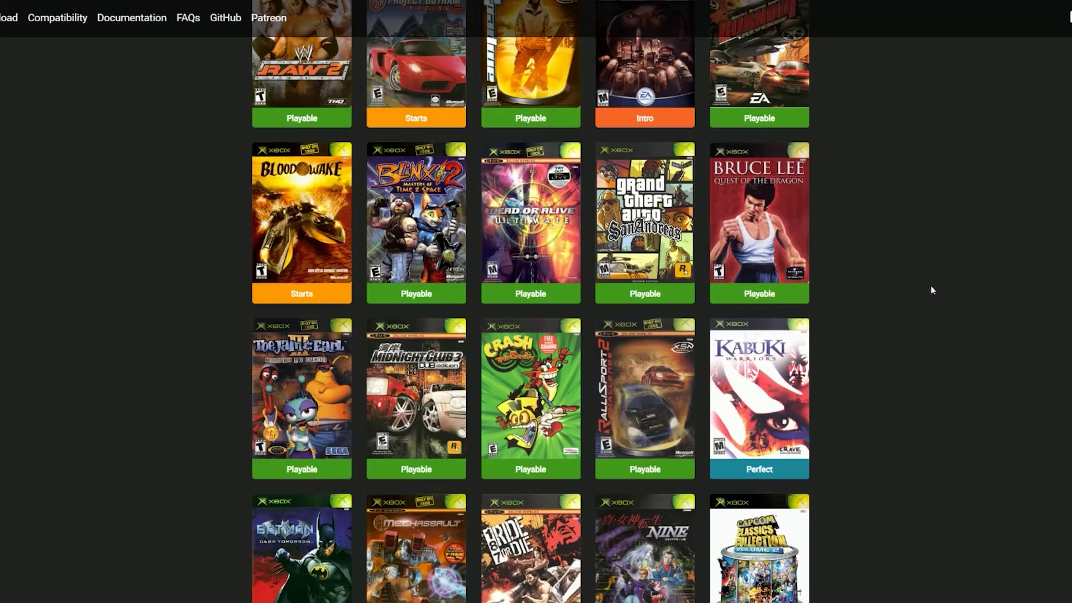
scroll(930, 286, "down", 7)
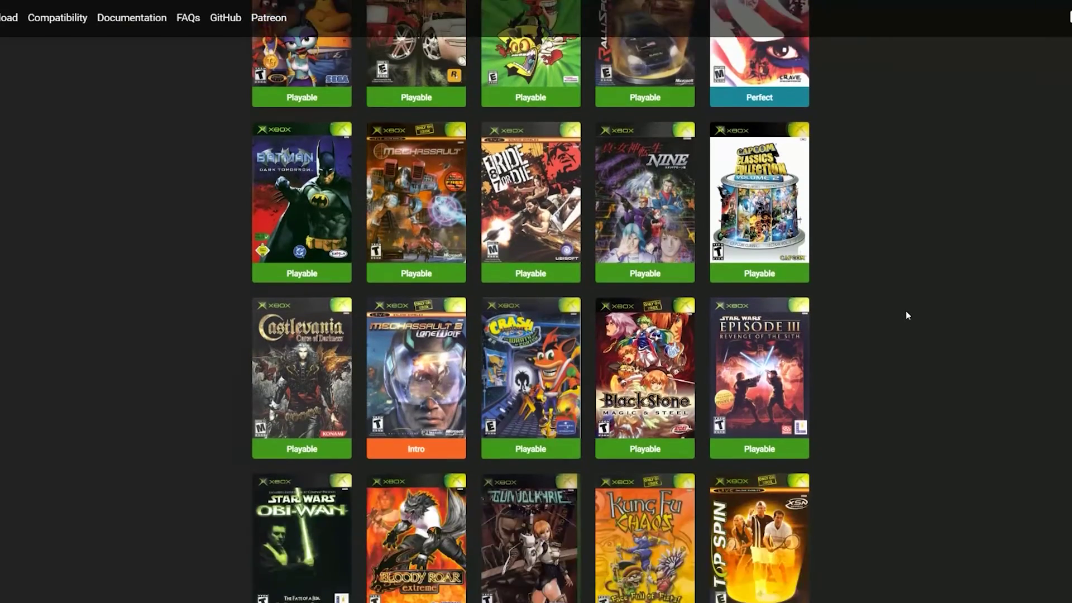
scroll(906, 315, "down", 5)
scroll(905, 315, "down", 9)
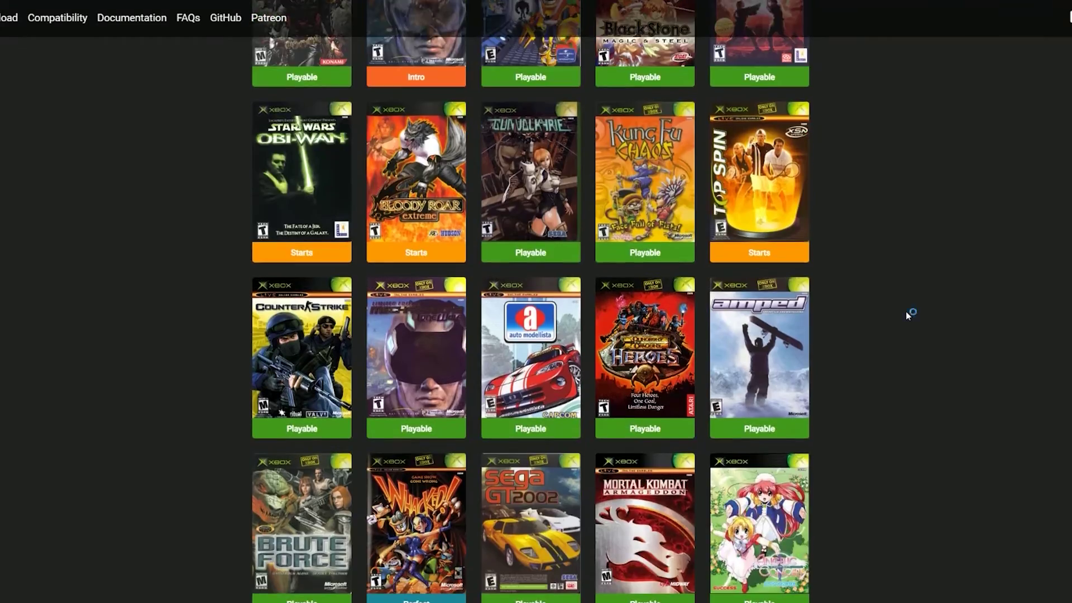
scroll(898, 316, "down", 9)
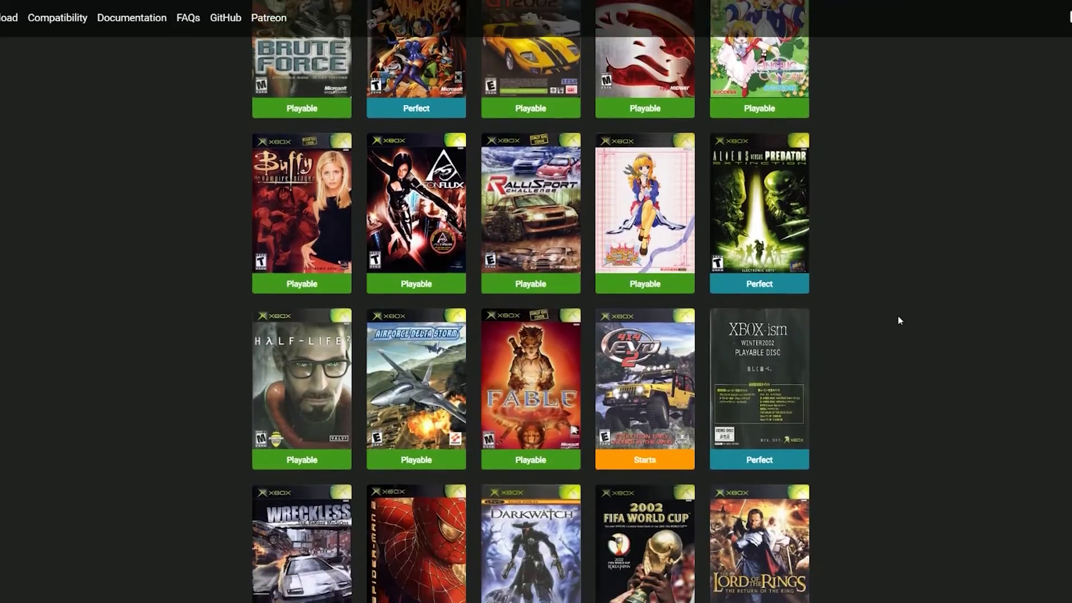
scroll(898, 317, "down", 8)
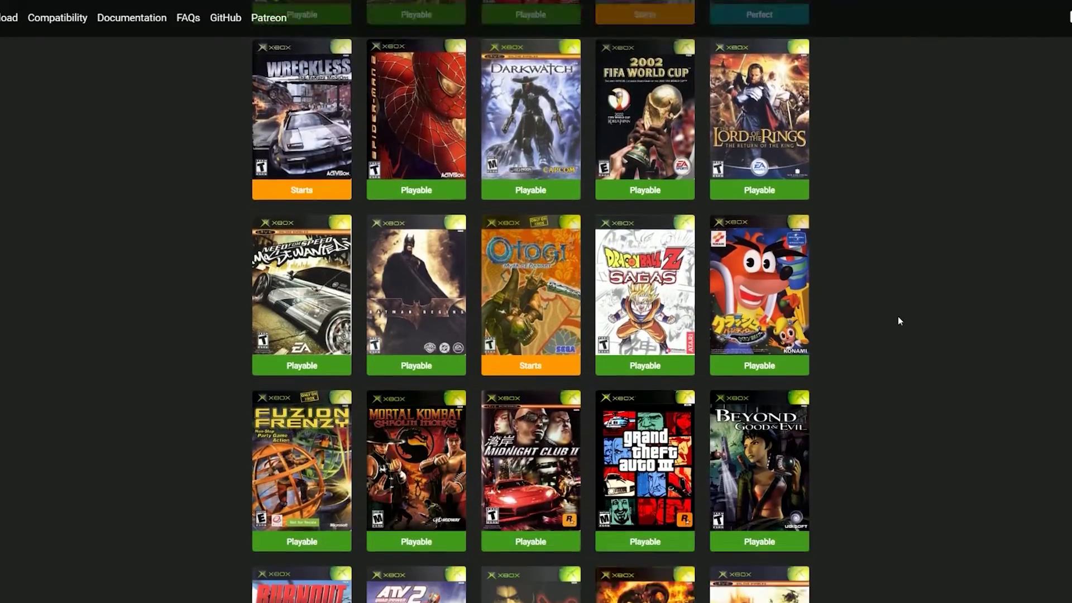
scroll(899, 319, "down", 8)
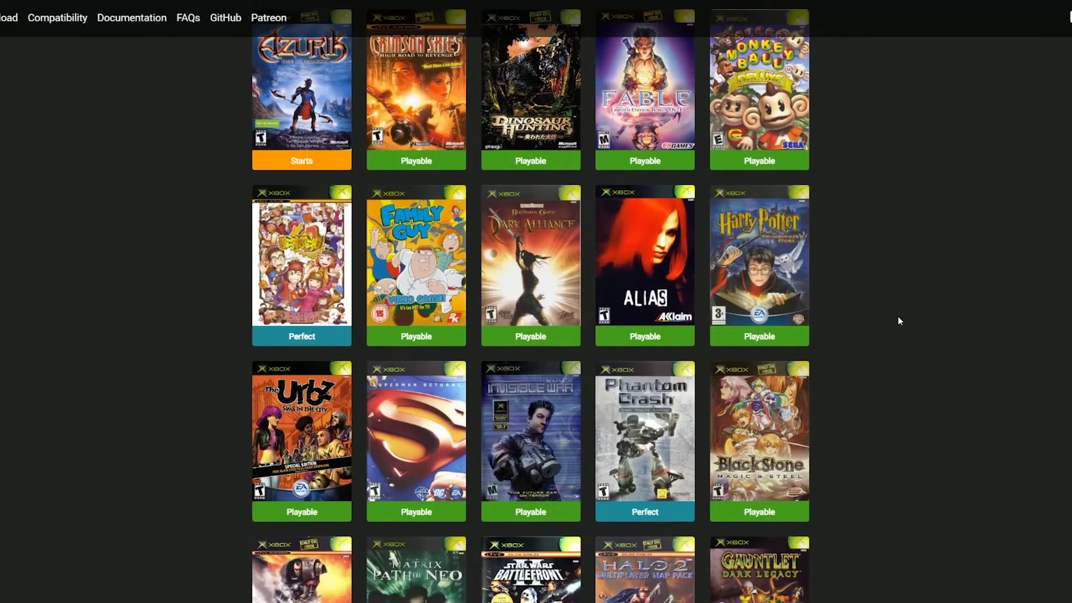
scroll(898, 317, "down", 8)
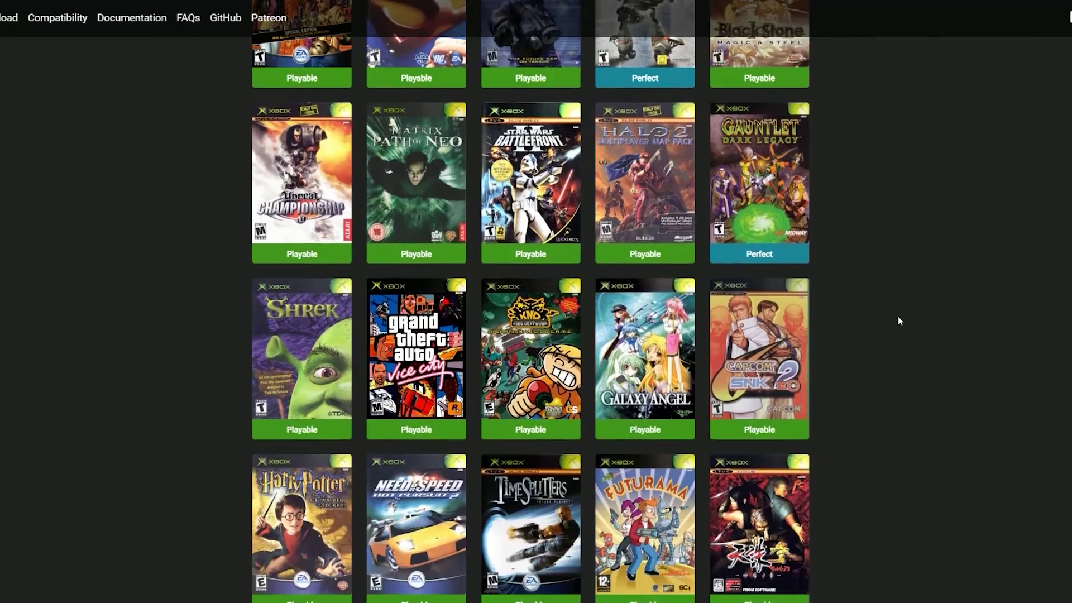
scroll(898, 316, "down", 6)
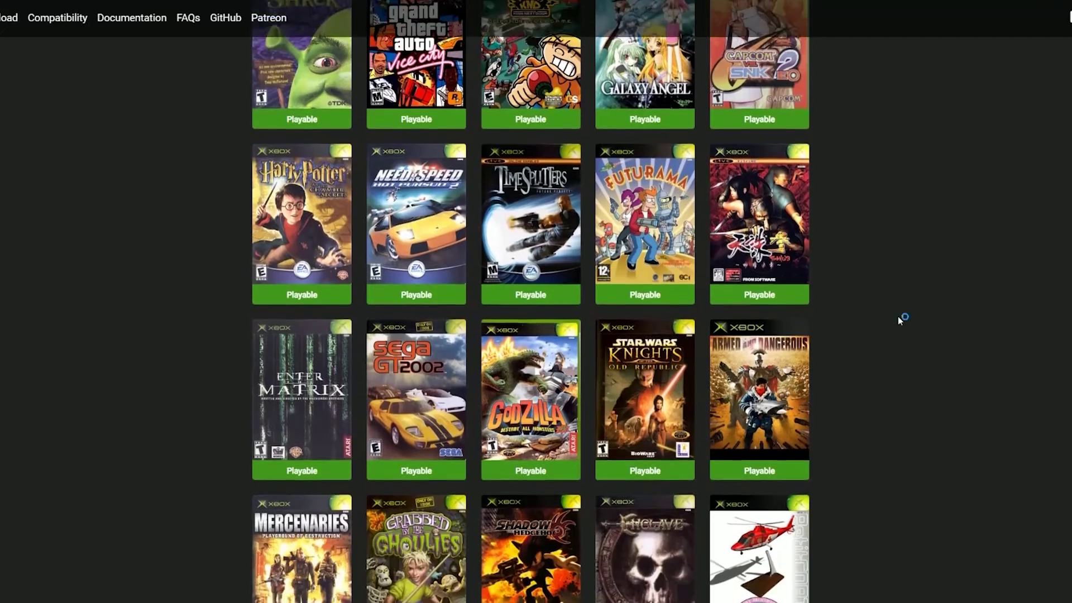
scroll(898, 316, "down", 3)
scroll(898, 316, "down", 5)
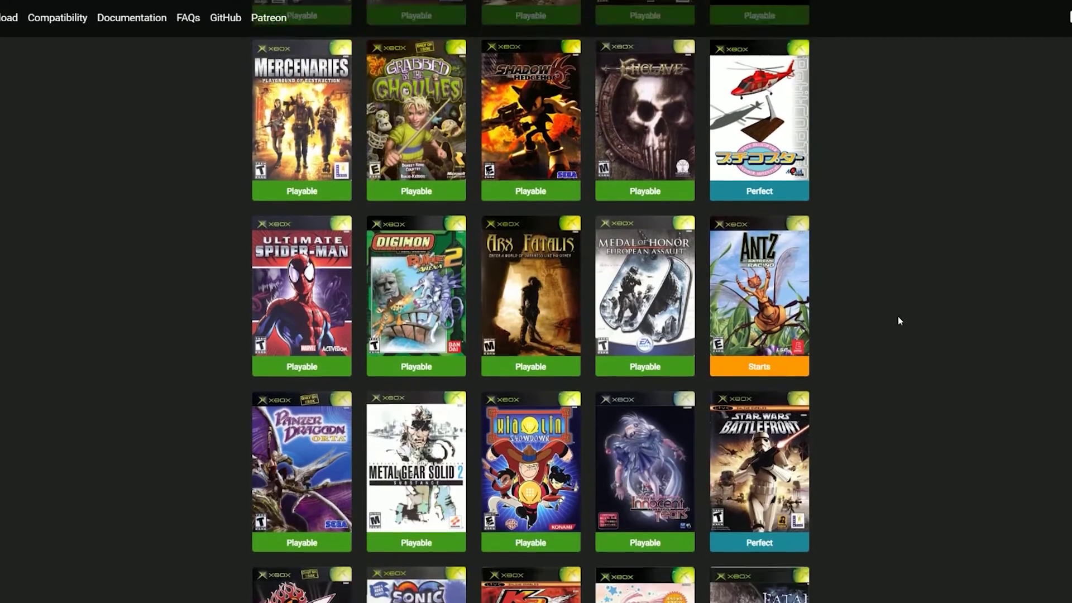
scroll(898, 317, "down", 2)
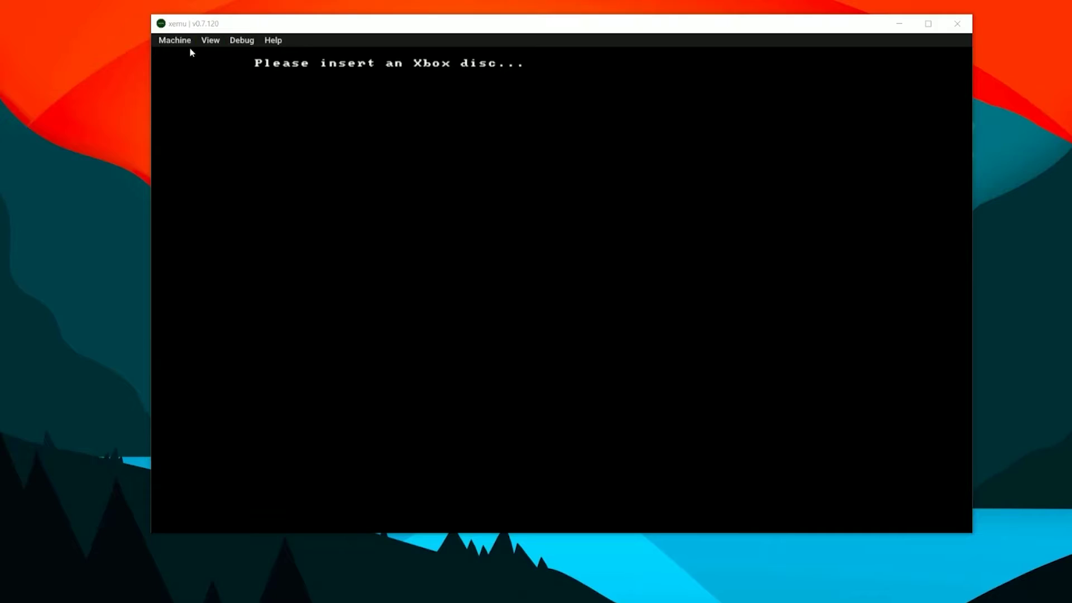
- Switch to xemu and load the disc image JSRF - Jet Set Radio Future (USA).xiso.iso from the Xbox Game Files folder
left_click(185, 44)
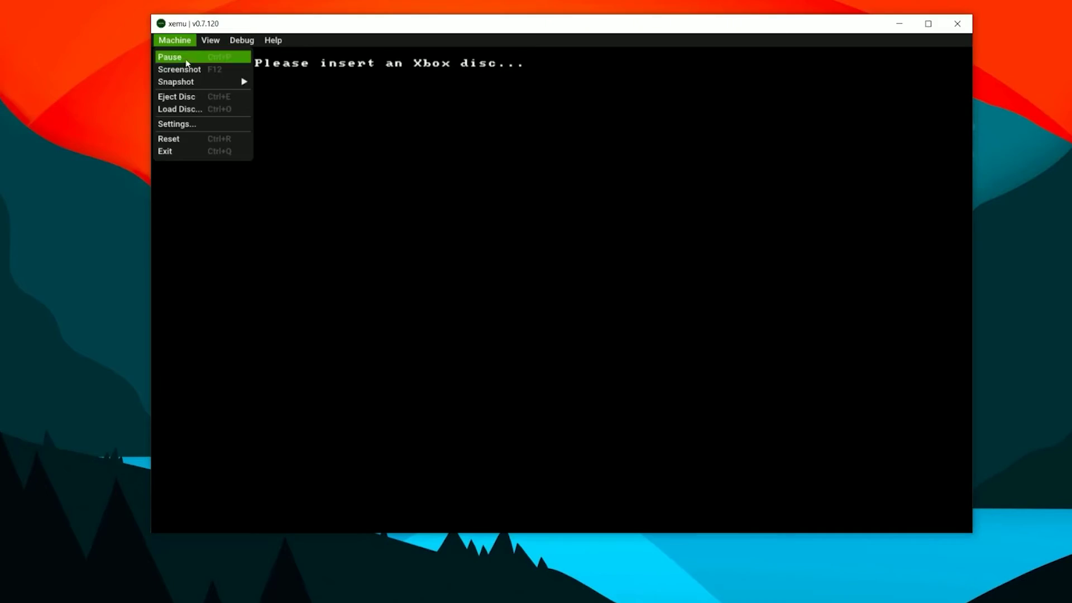
left_click(245, 110)
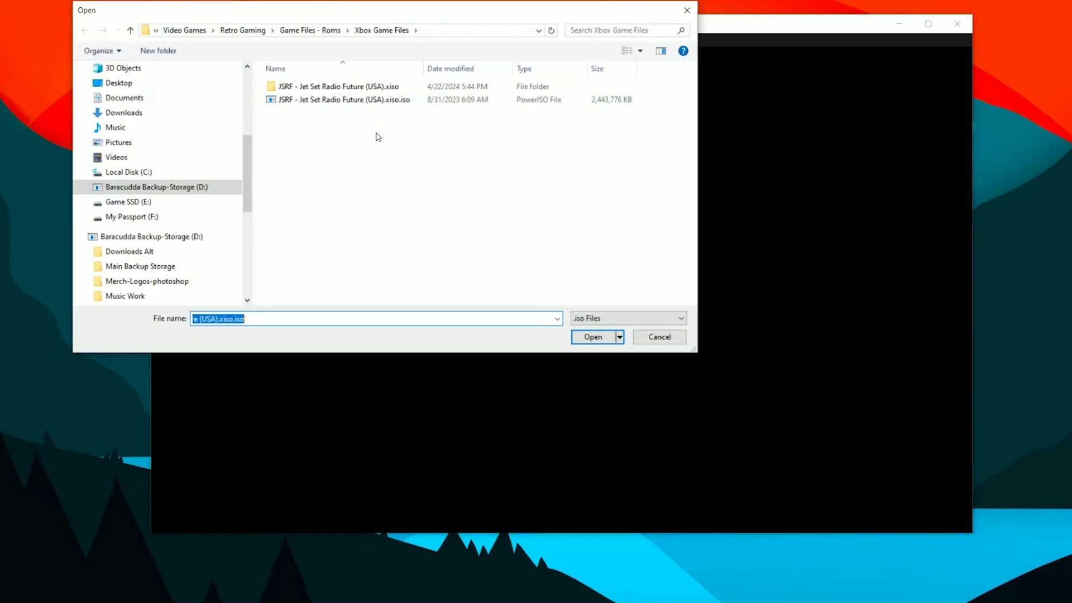
double_click(339, 104)
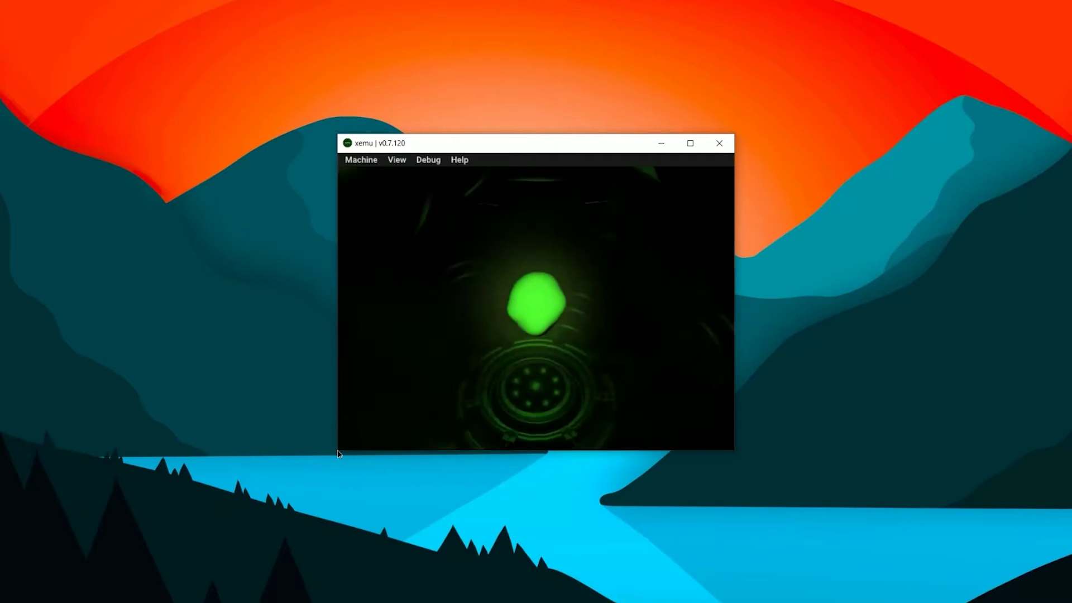
- Enlarge the xemu window and move it up near the middle of the desktop while the console boots
left_click_drag(130, 545, 100, 556)
left_click_drag(468, 150, 605, 36)
left_click_drag(864, 441, 1034, 558)
left_click_drag(693, 35, 659, 19)
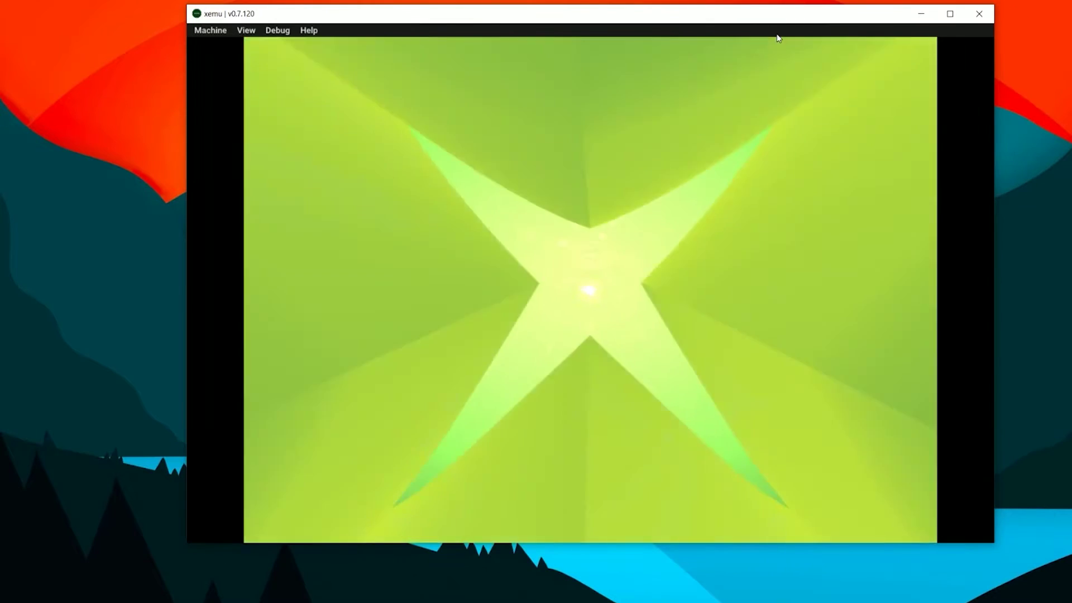